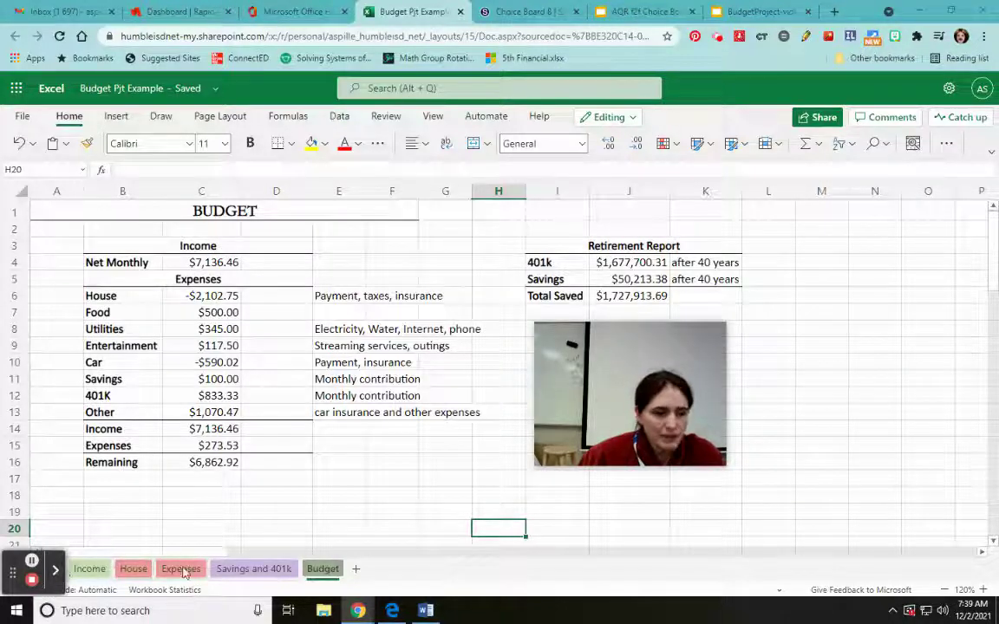
Step: Review the Income, House, Expenses, and Savings and 401k sheets, ending back on the Budget sheet
click(90, 571)
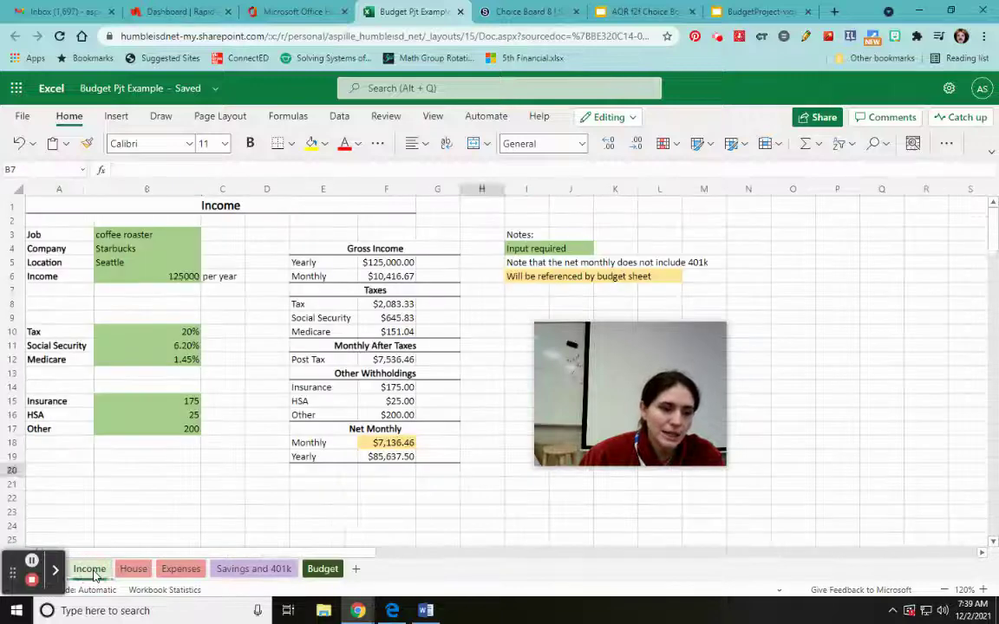
click(139, 574)
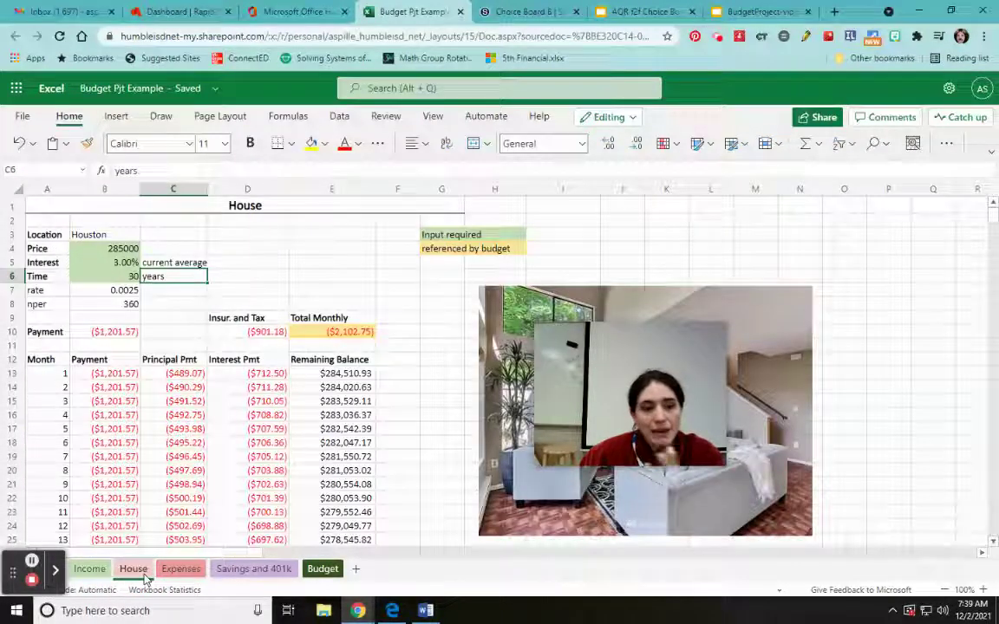
click(179, 570)
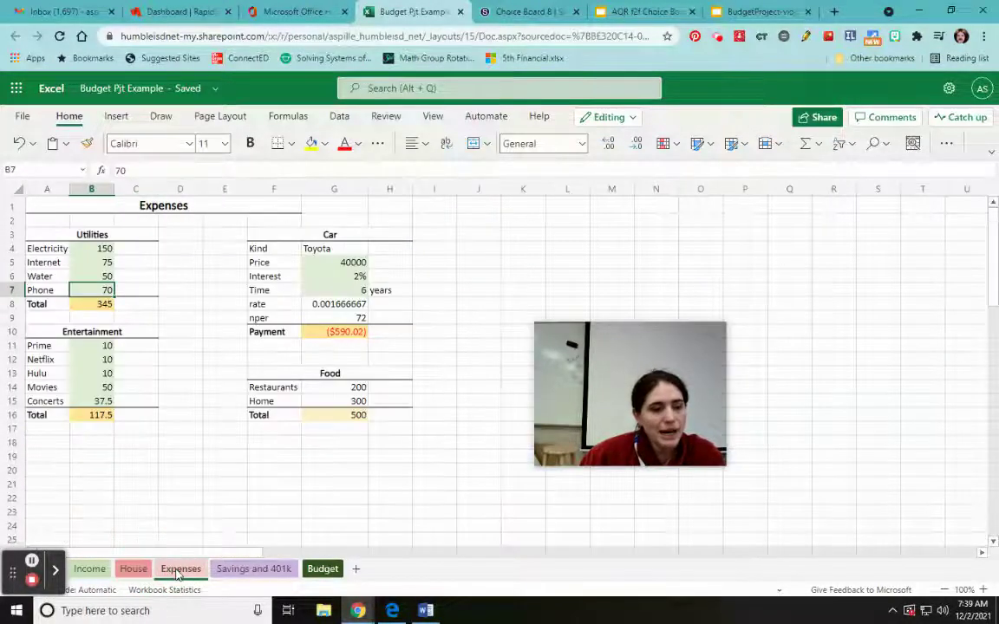
click(270, 570)
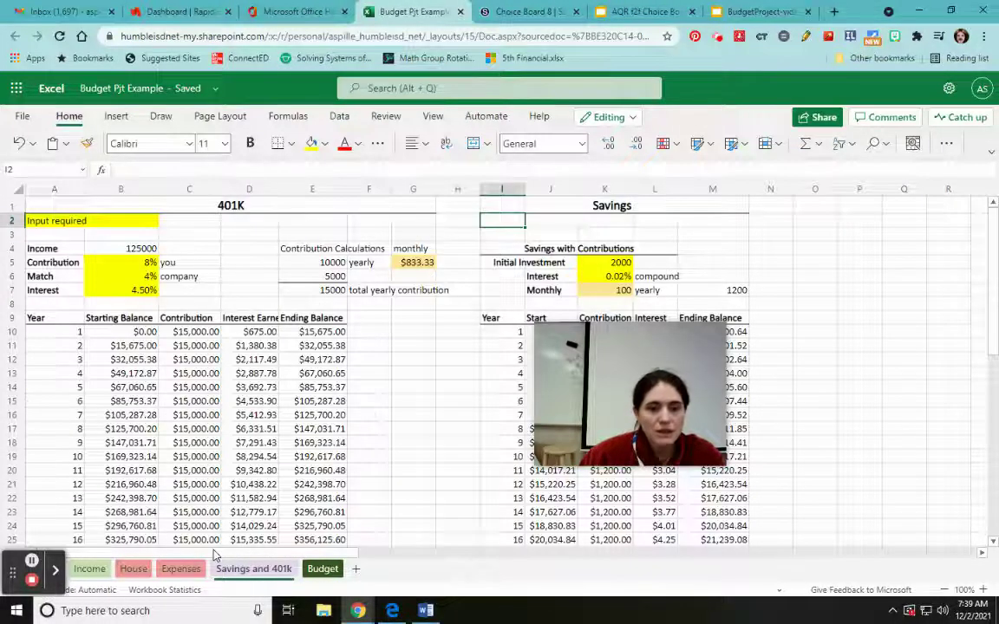
click(322, 570)
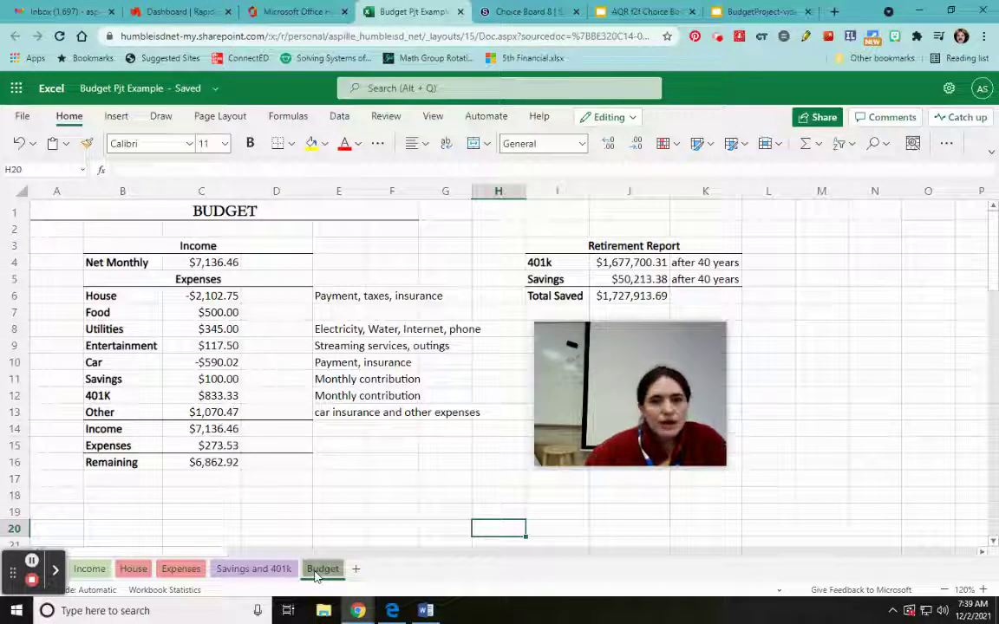
drag(595, 375, 582, 399)
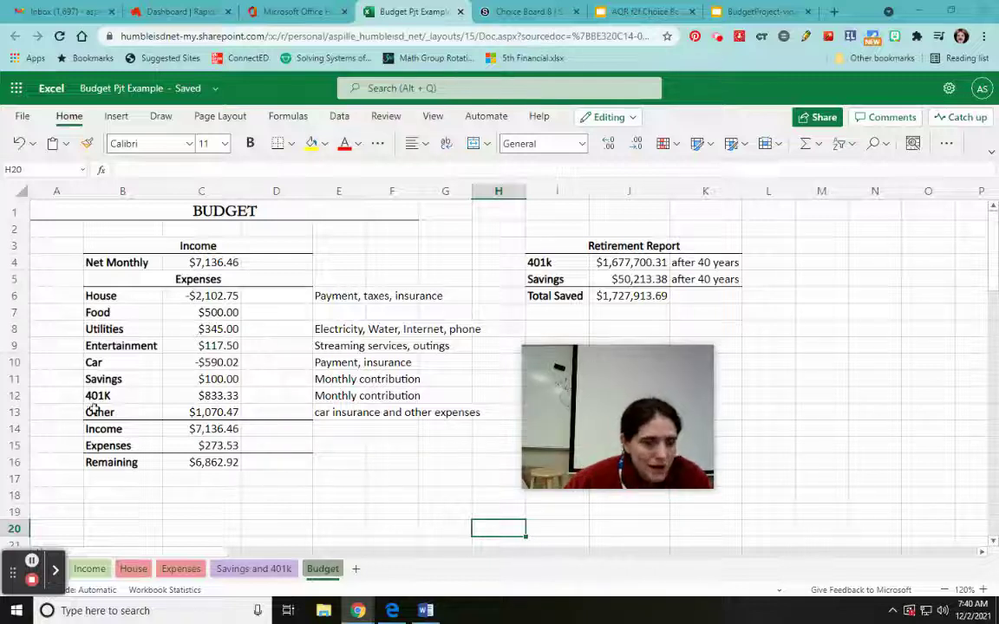
Step: Examine the formula behind the Other expense and the payment figures on the House sheet, then return to the Budget sheet
click(224, 412)
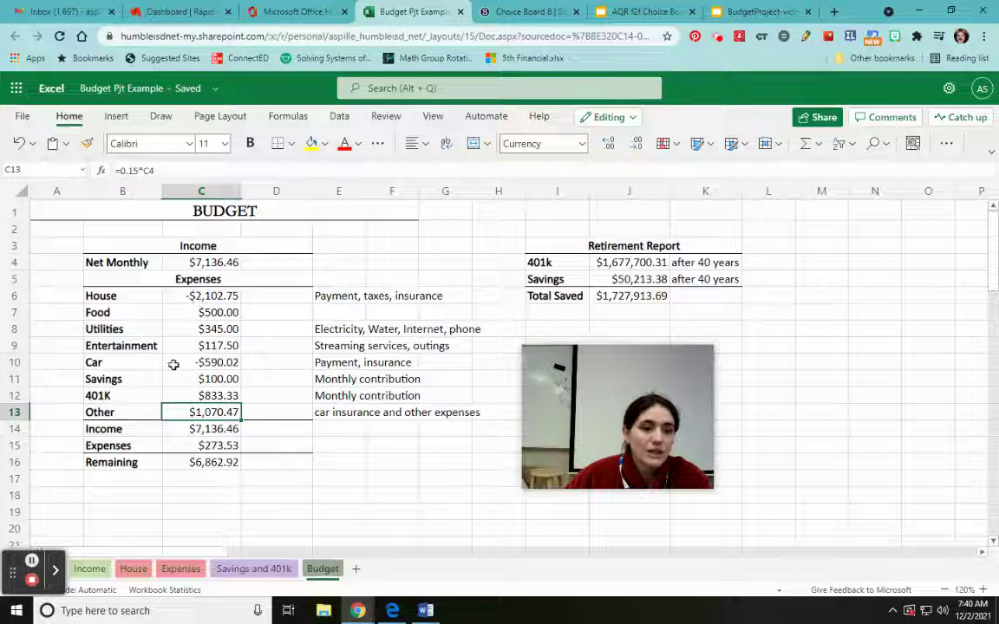
click(366, 490)
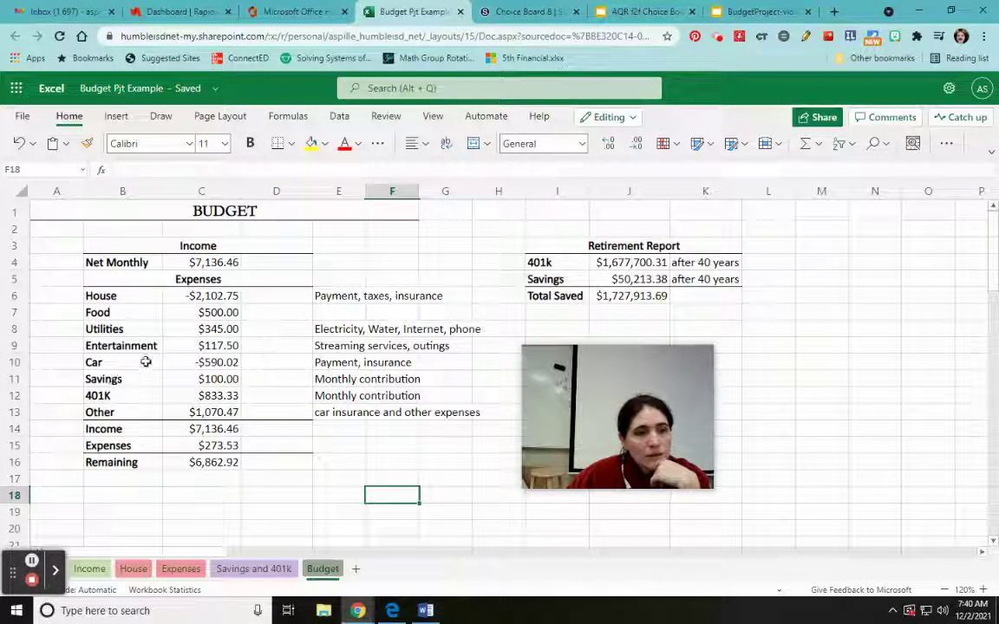
click(134, 572)
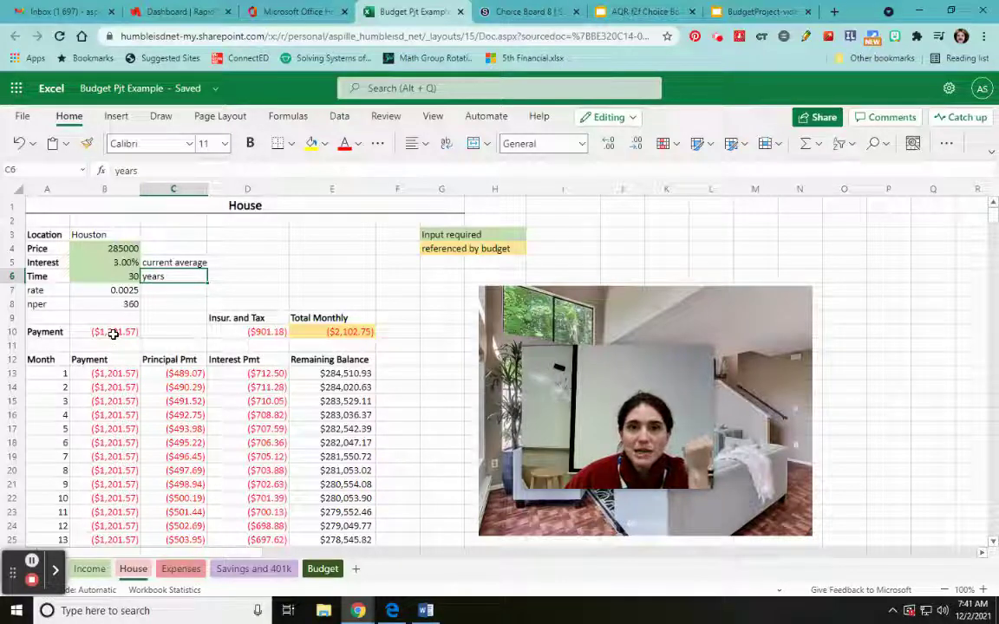
click(323, 569)
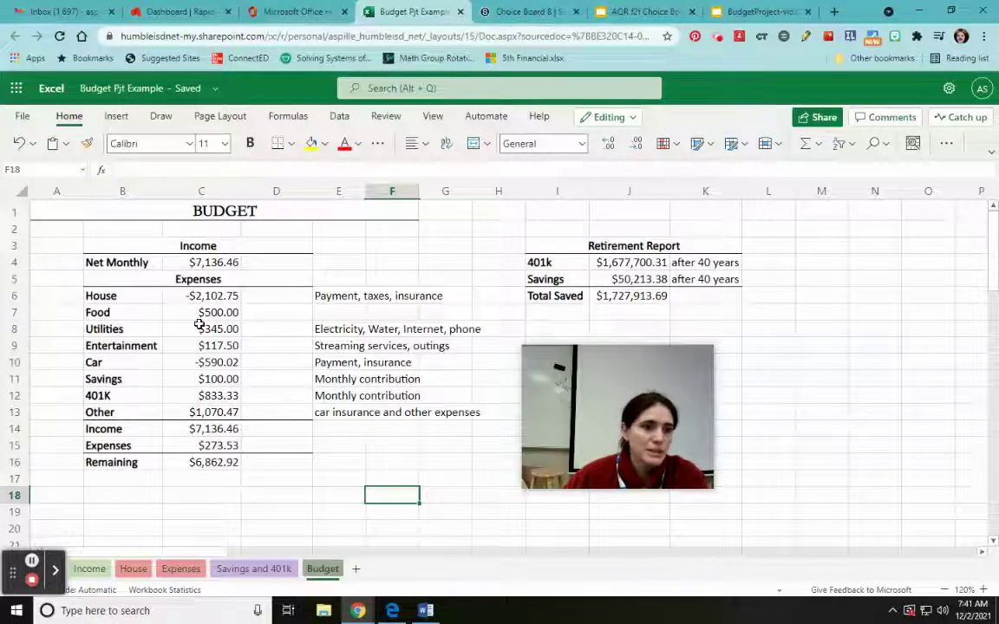
Step: Change the House expense formula in C6 to =House!E10*-1
click(218, 295)
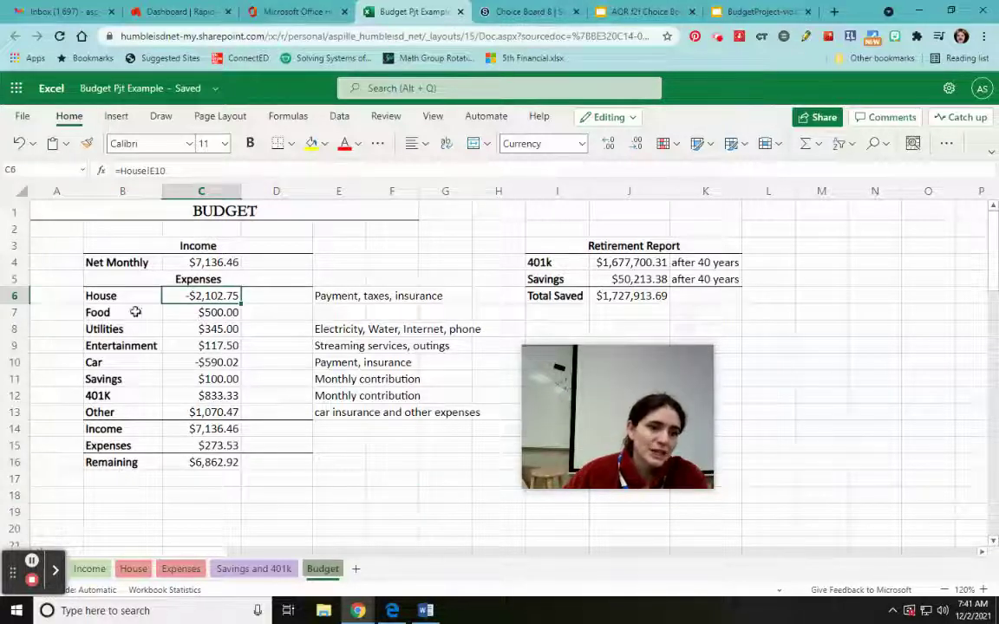
click(199, 361)
click(216, 295)
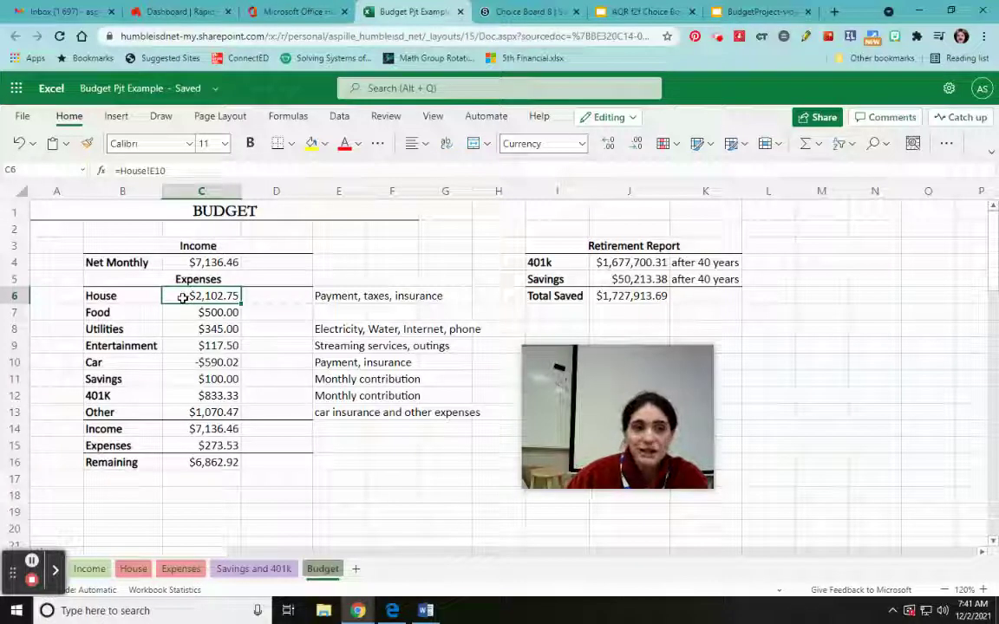
click(174, 171)
text(*)
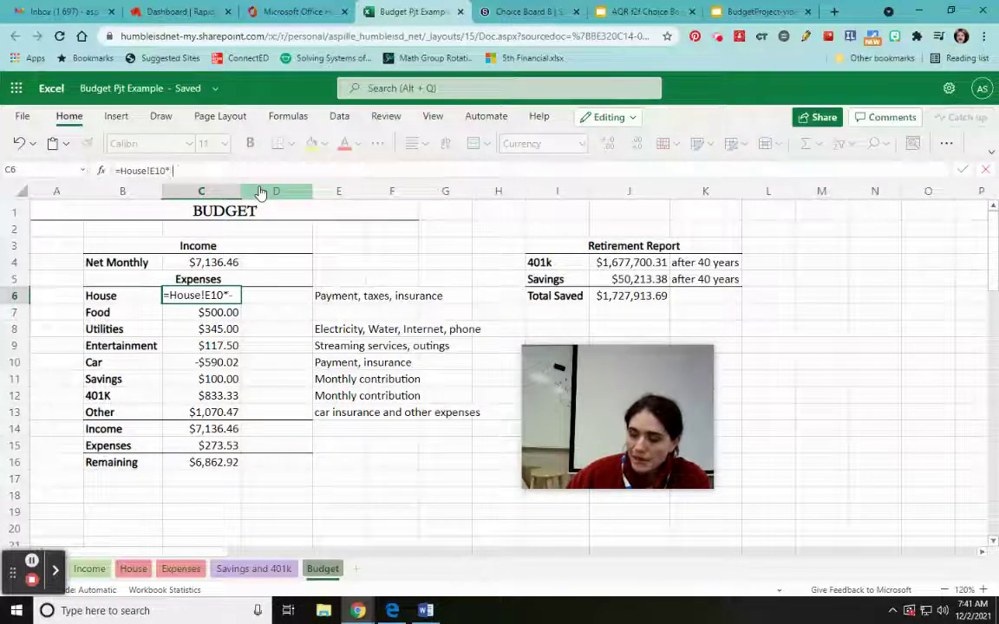
text(-1)
key(Return)
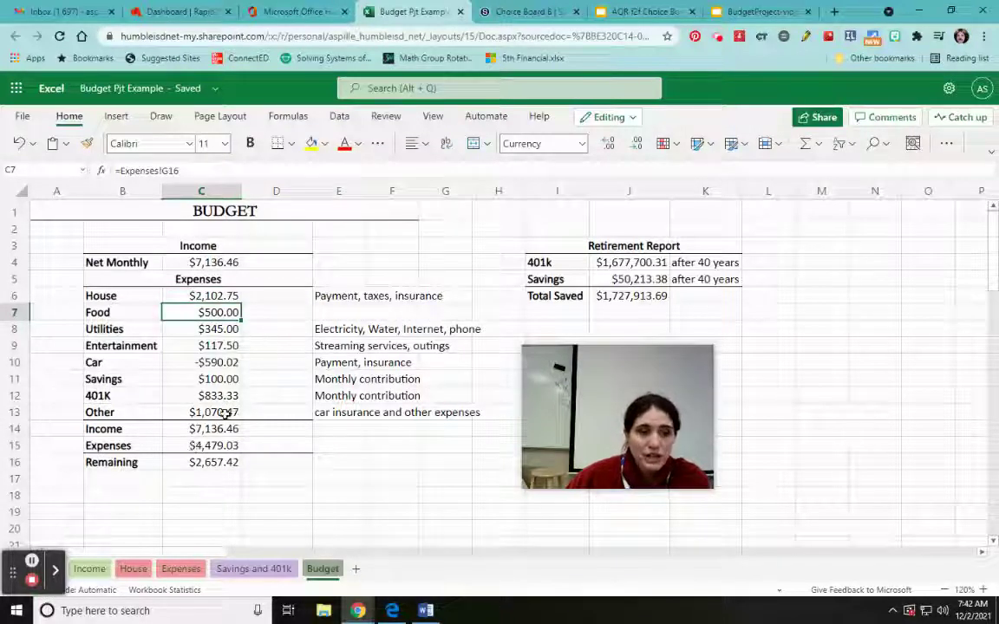
Step: Multiply the Car expense reference in C10 by -1, and check the Expenses and Remaining formulas
click(203, 364)
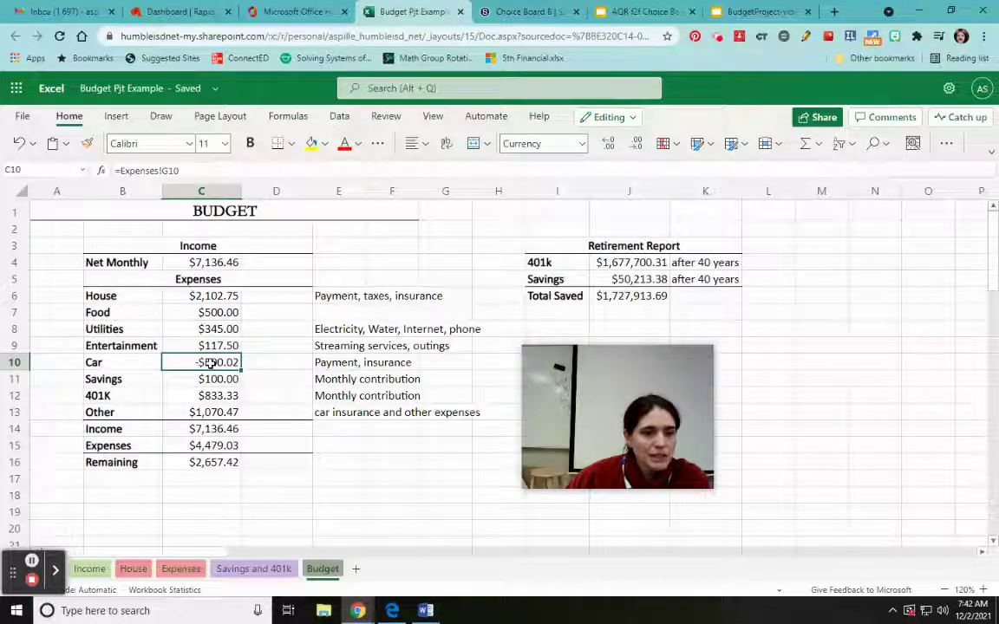
click(203, 169)
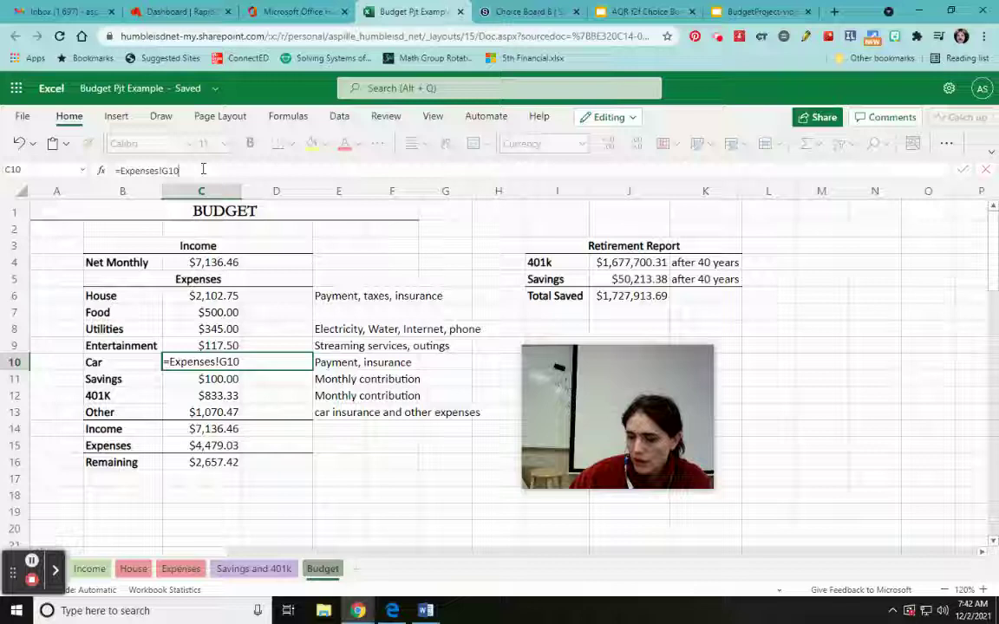
key(Return)
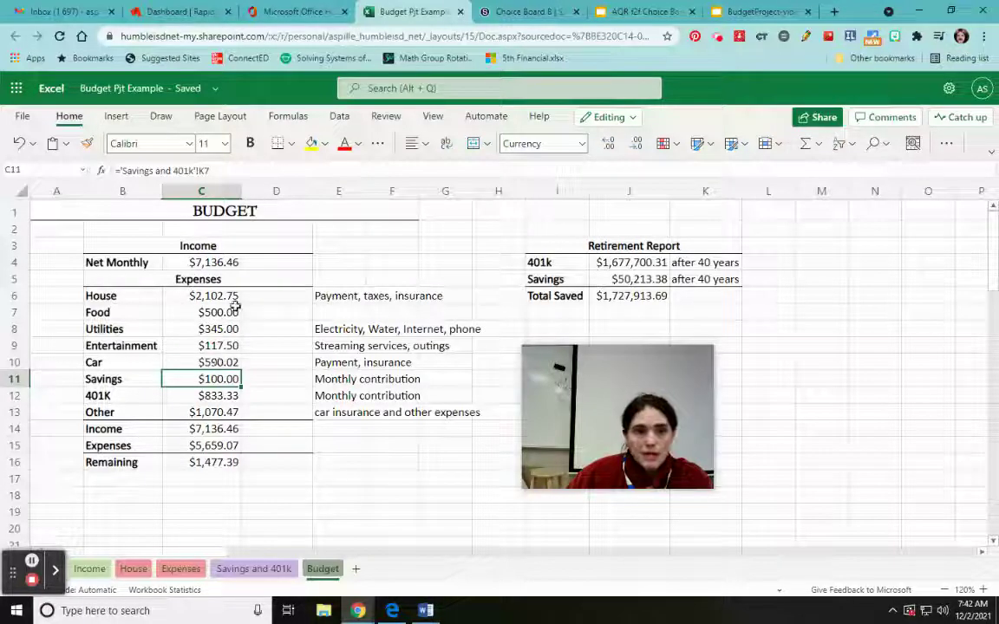
click(199, 446)
click(202, 462)
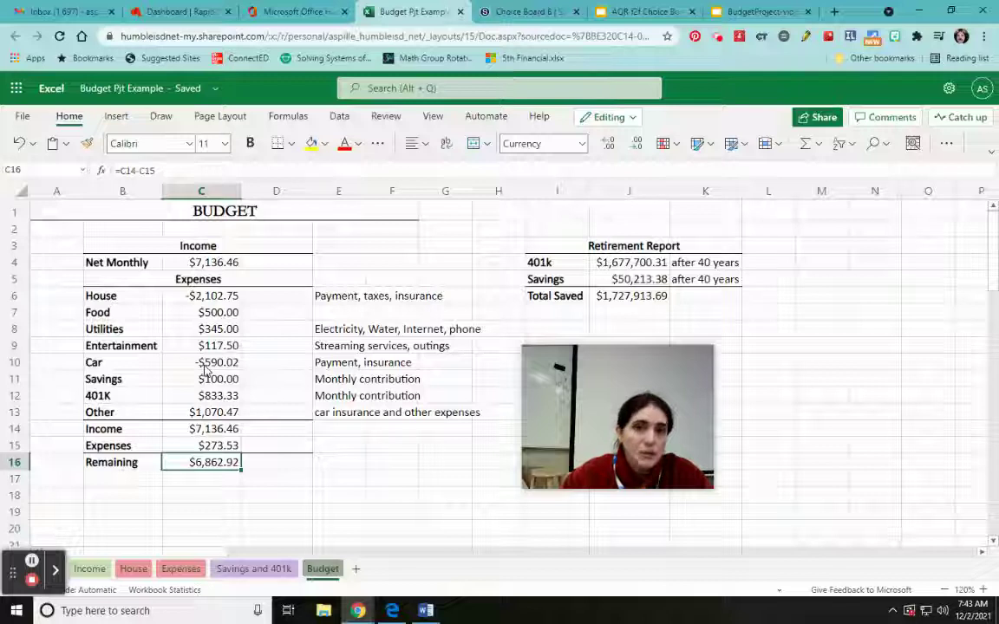
Step: Enter =ABS(C6) in D6 beside the House expense and fill the formula down to D13
click(278, 296)
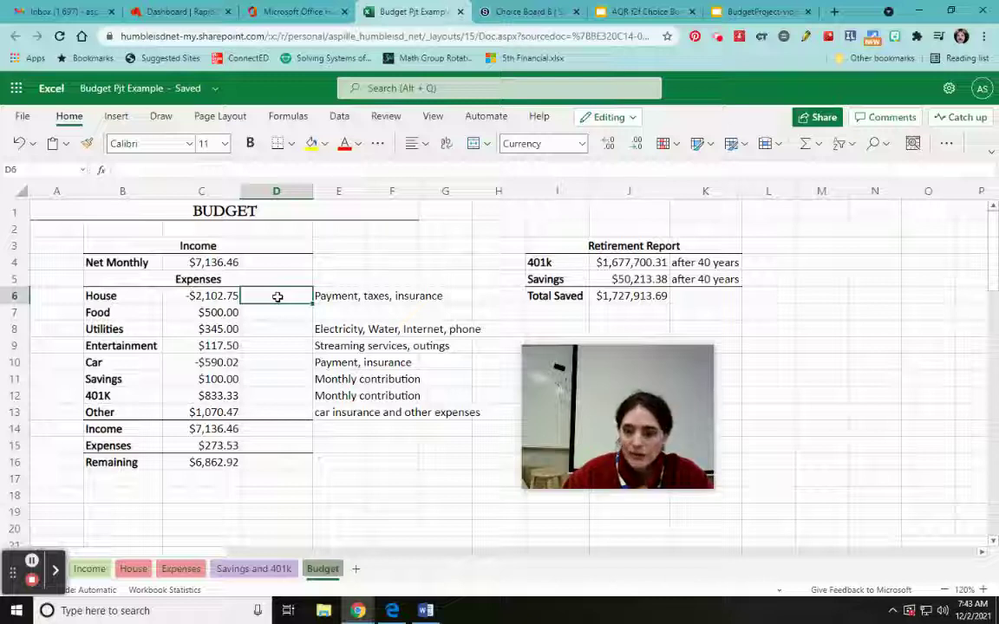
text(=abs)
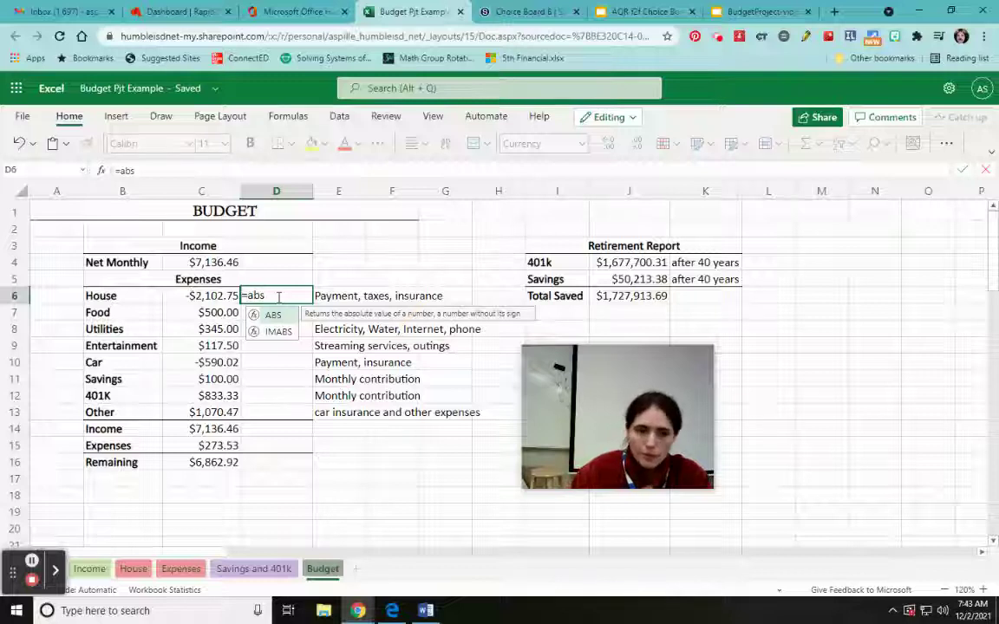
text(()
click(215, 297)
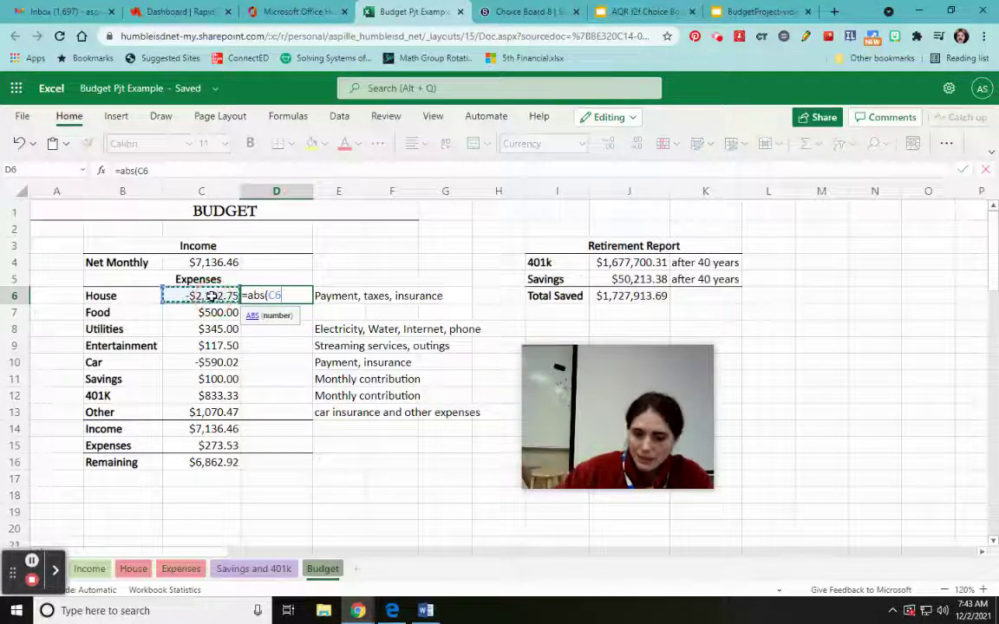
text())
key(Return)
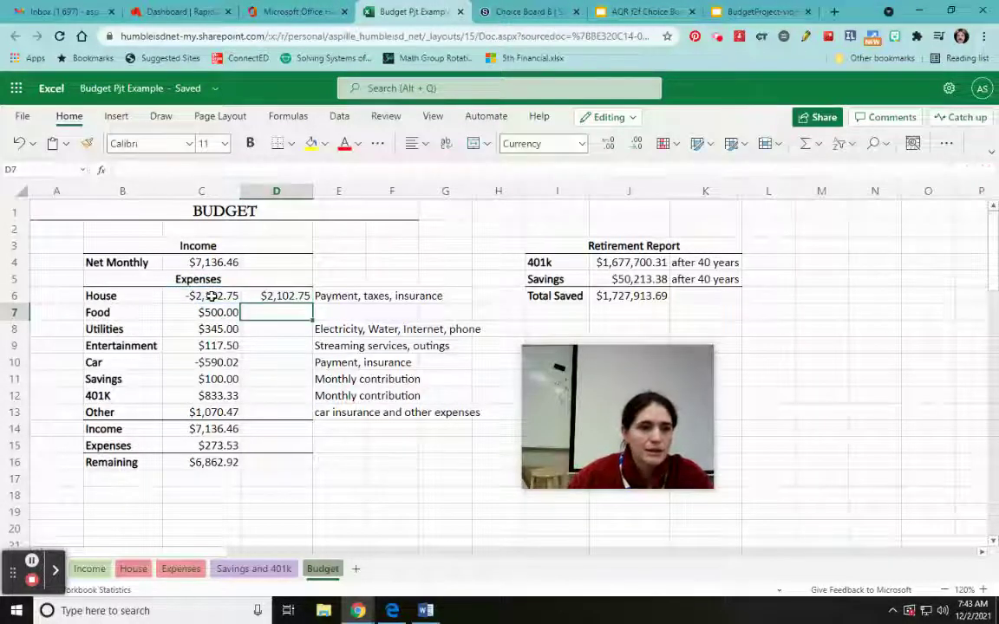
click(285, 297)
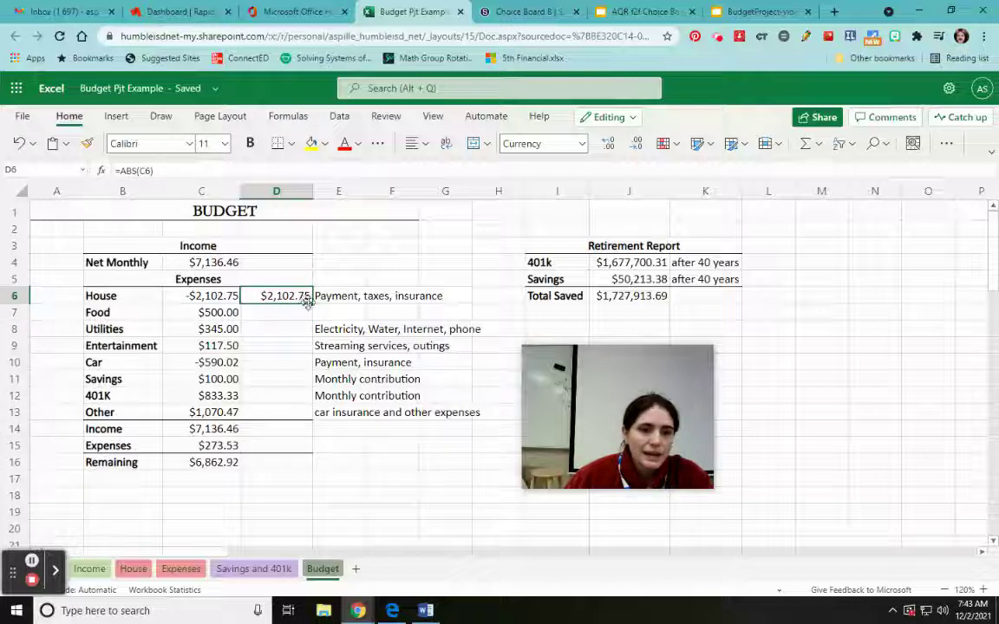
drag(310, 303, 293, 414)
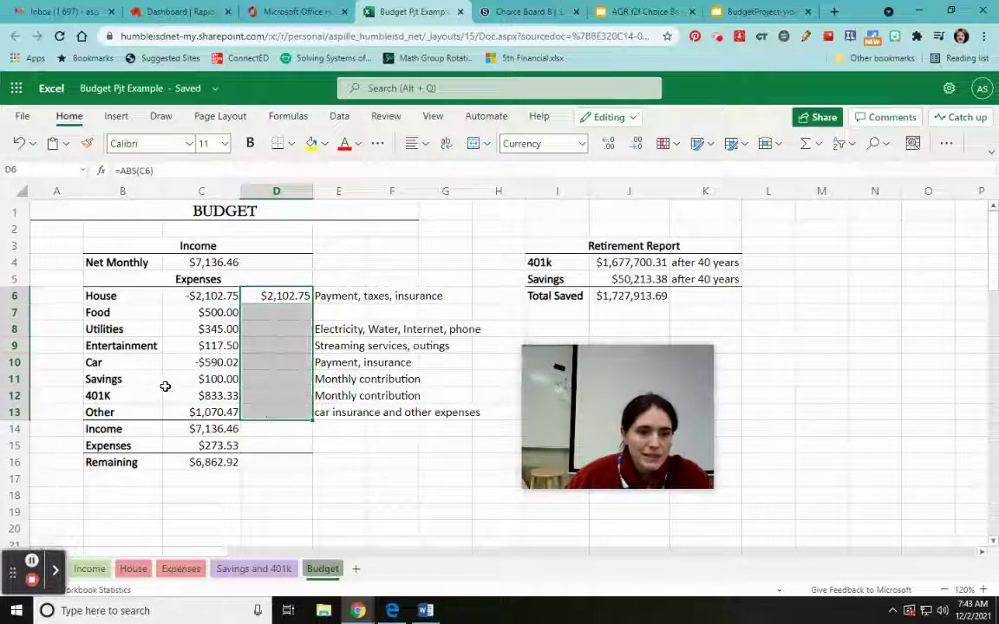
click(290, 445)
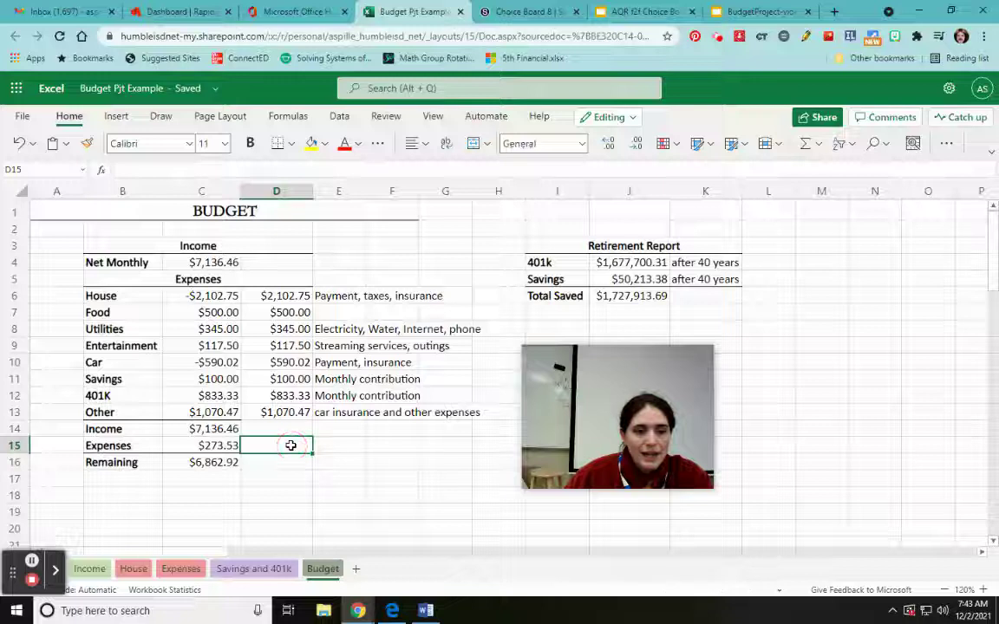
text(=sum()
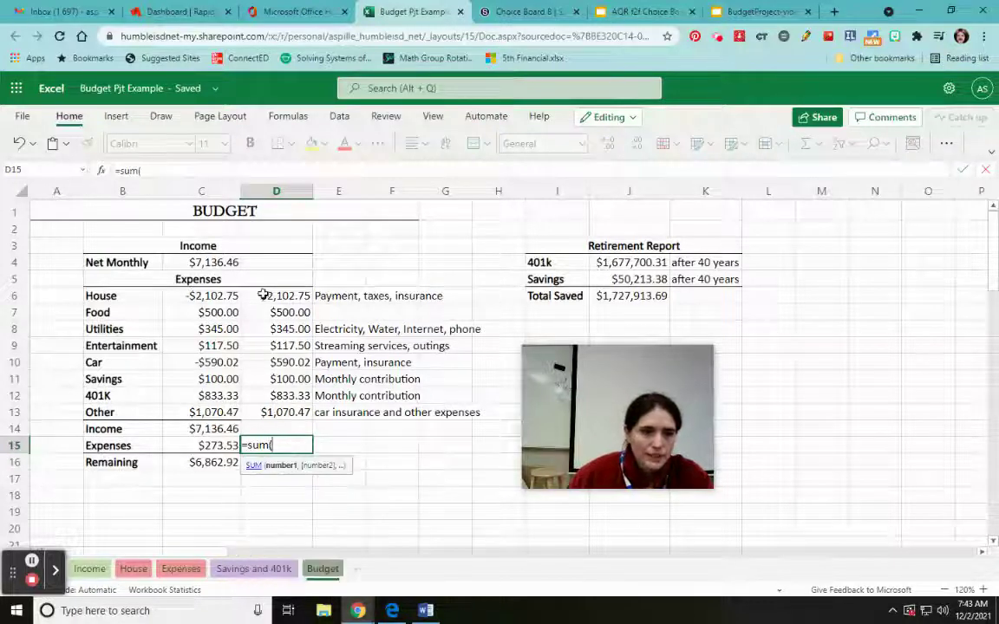
drag(262, 295, 277, 412)
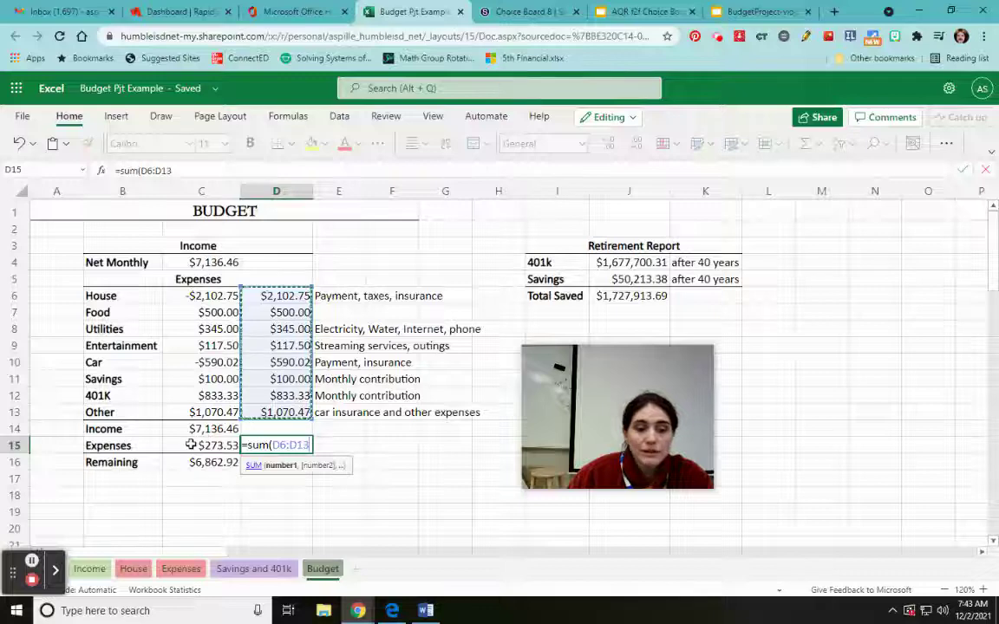
key(Escape)
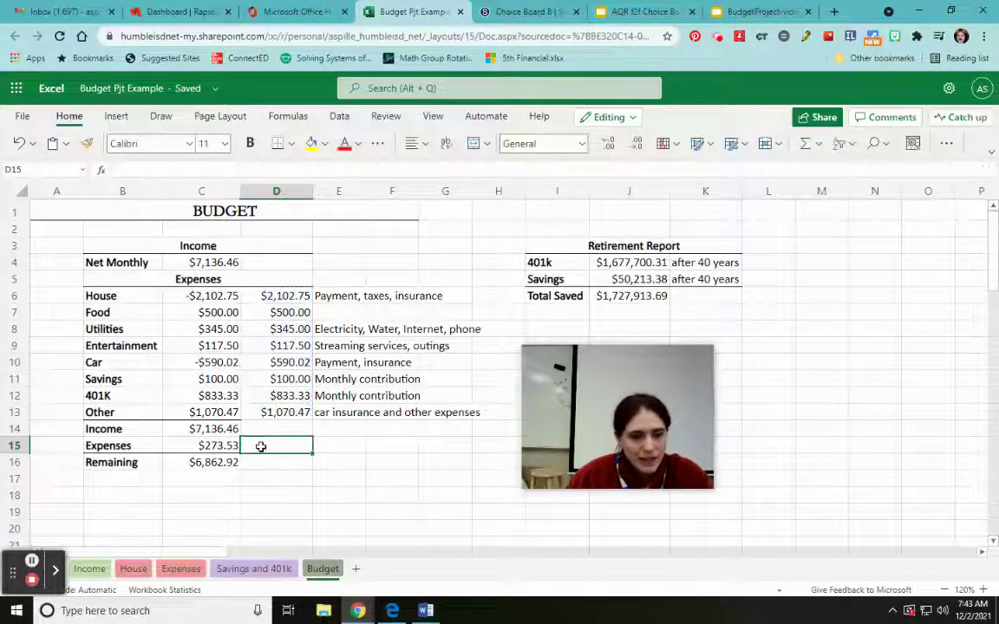
Step: Replace the Expenses total in C15 with =SUM(D6:D13) so that it adds up the absolute values
click(200, 446)
text(=sum()
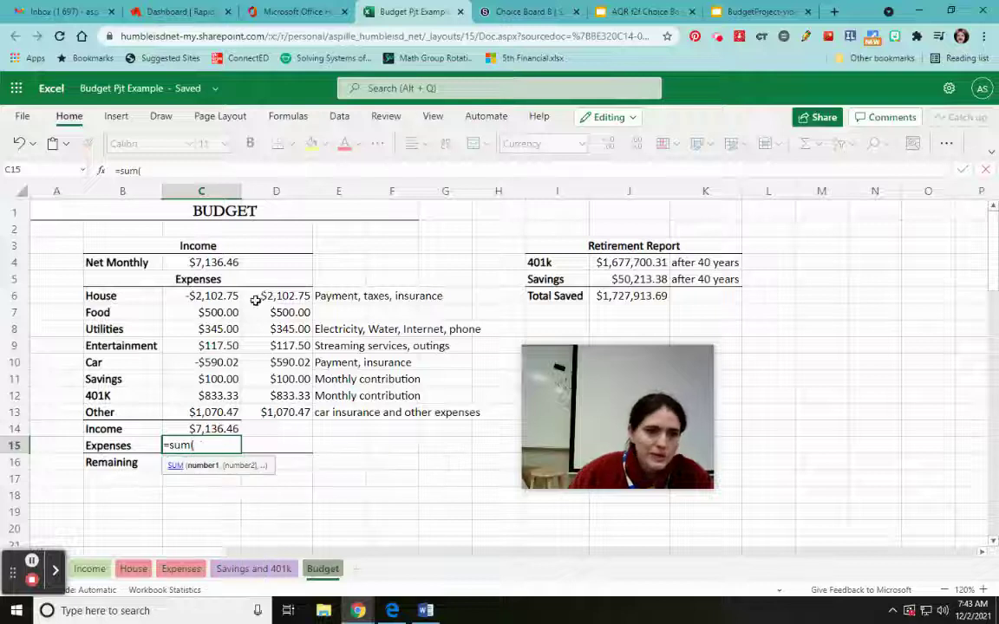
drag(275, 296, 271, 412)
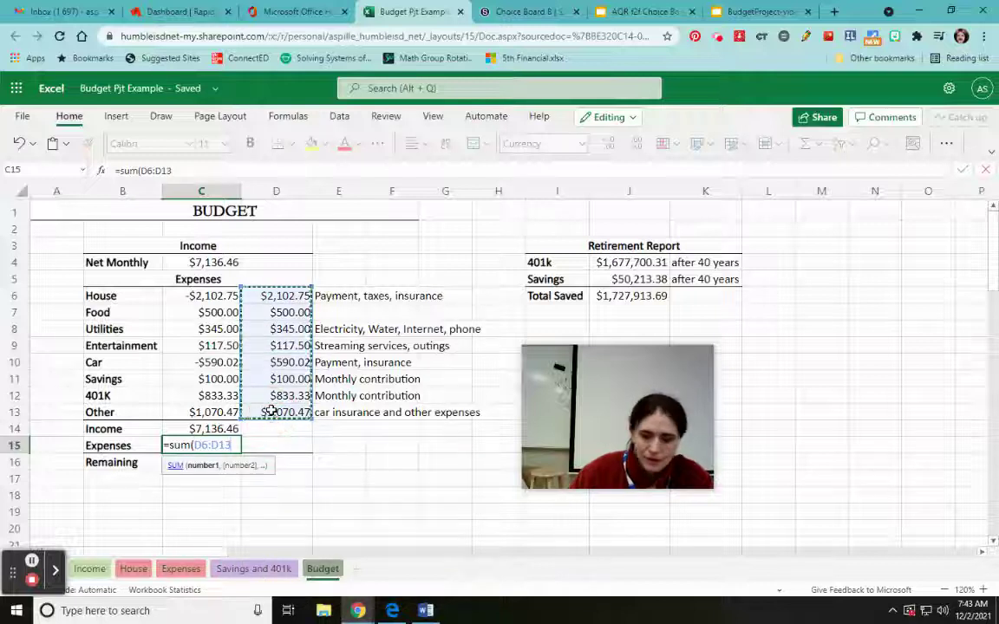
text())
key(Return)
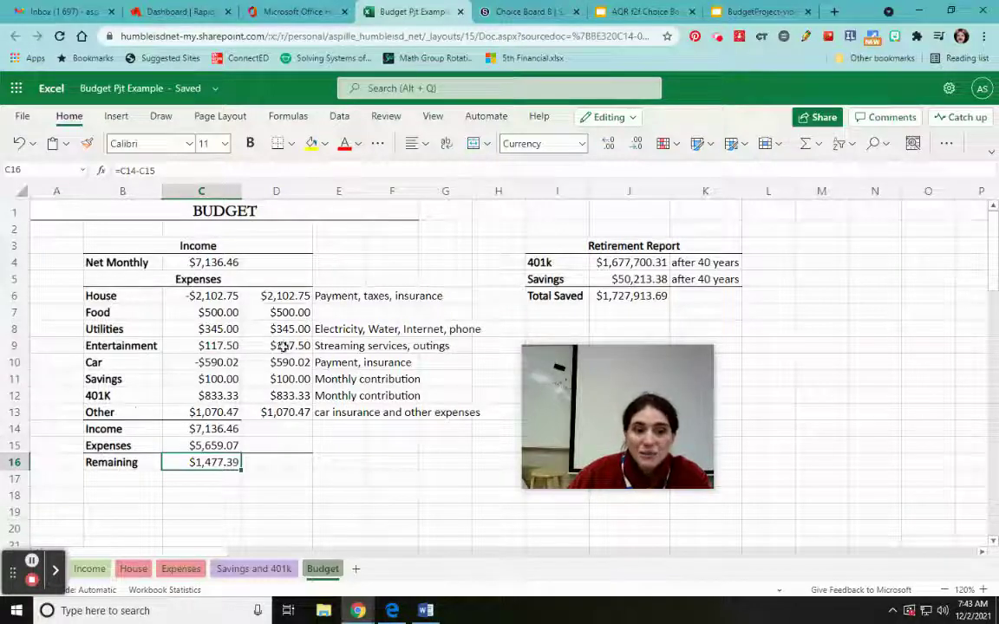
Step: Hide column D, which holds the absolute-value helper figures, on the Budget sheet
click(279, 193)
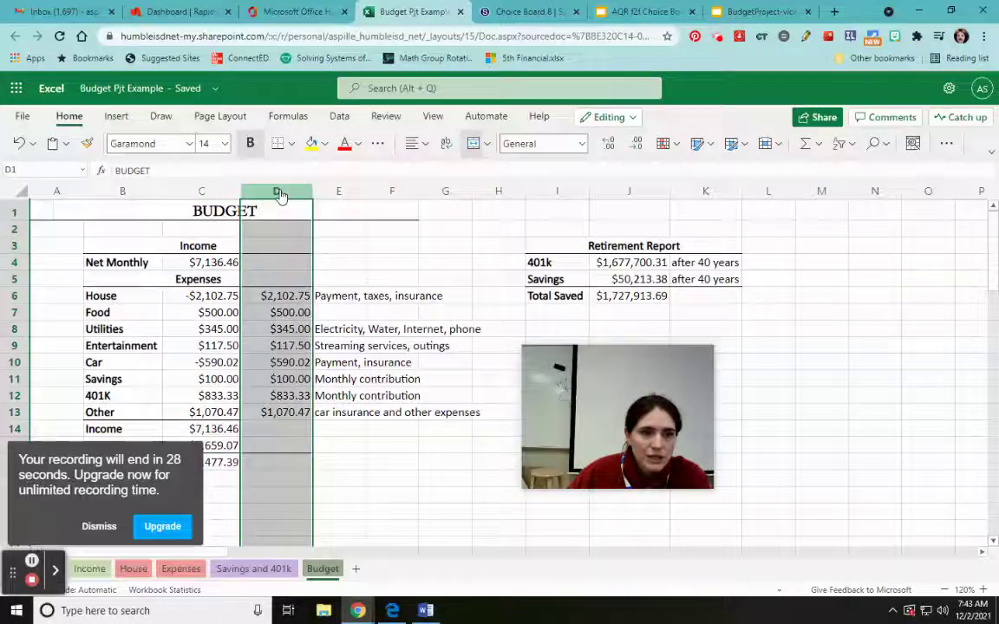
click(99, 526)
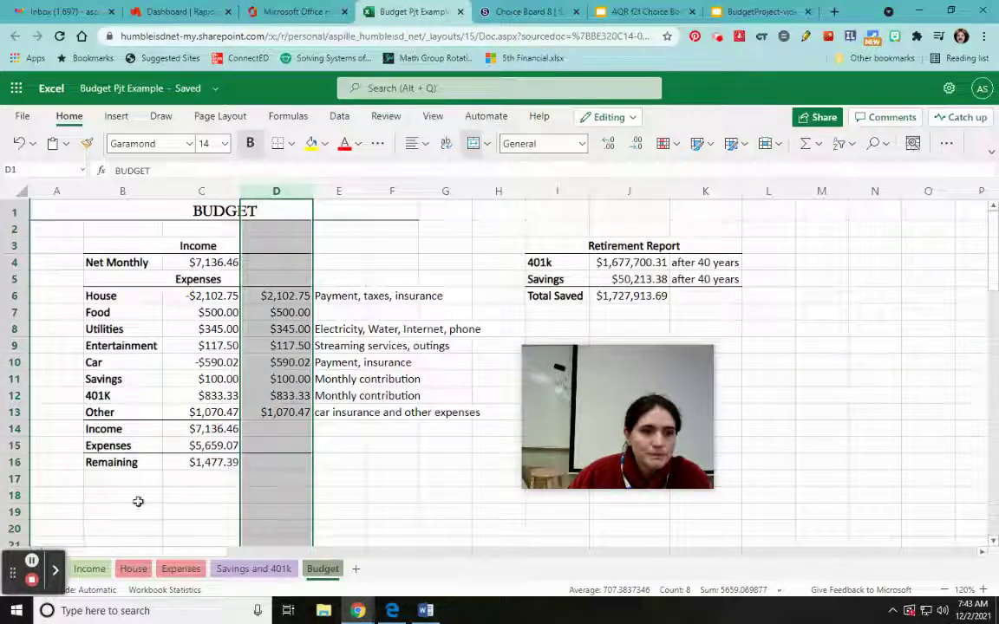
right_click(268, 231)
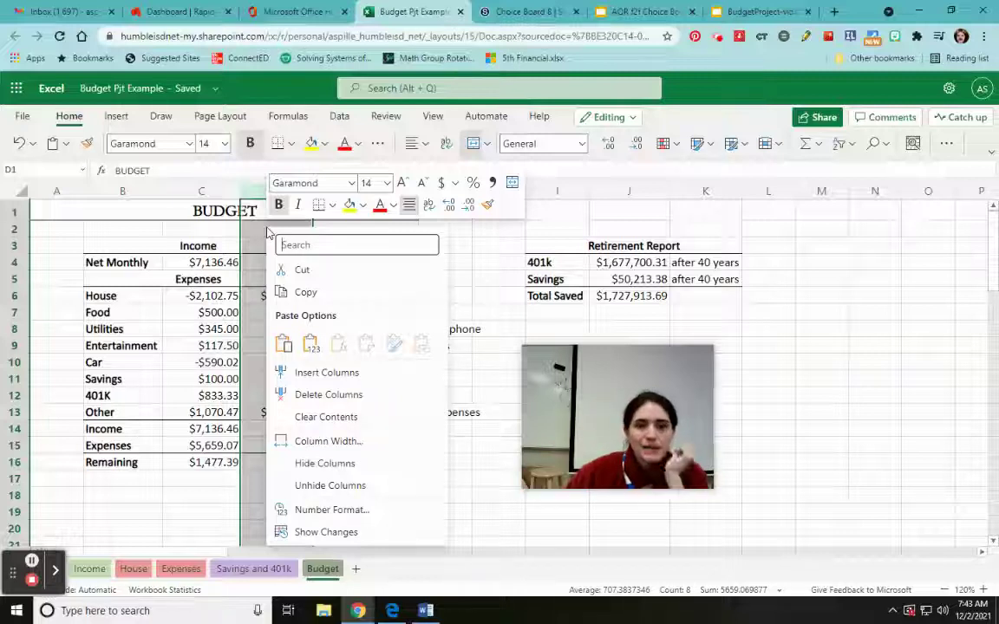
click(327, 467)
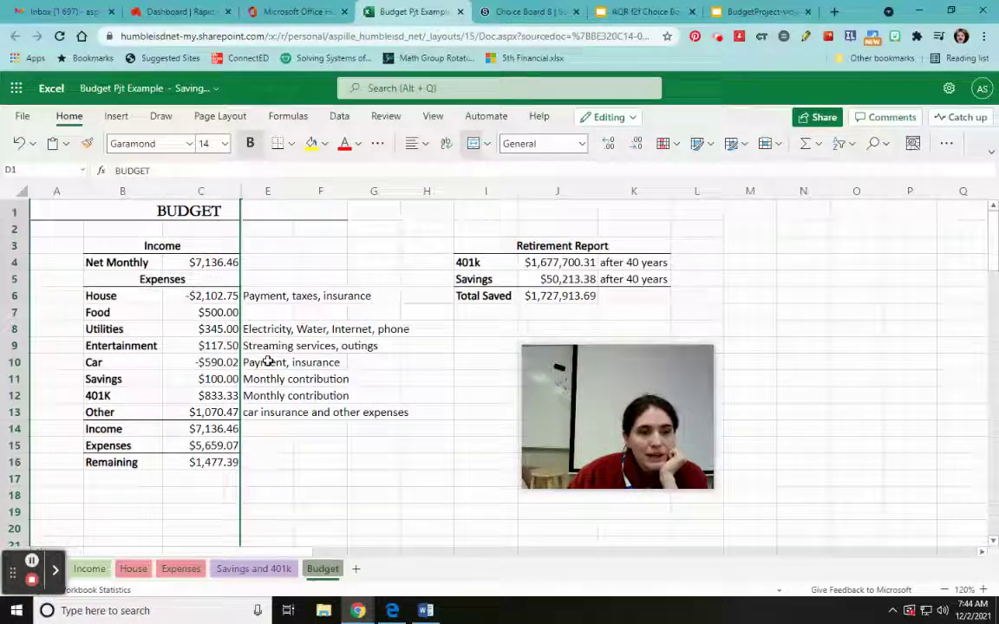
click(350, 452)
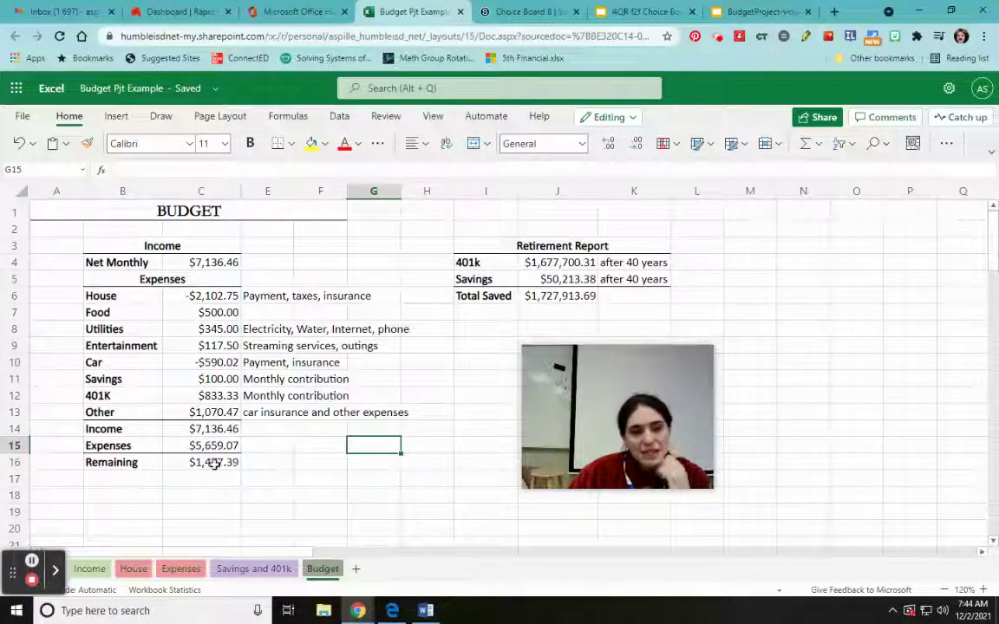